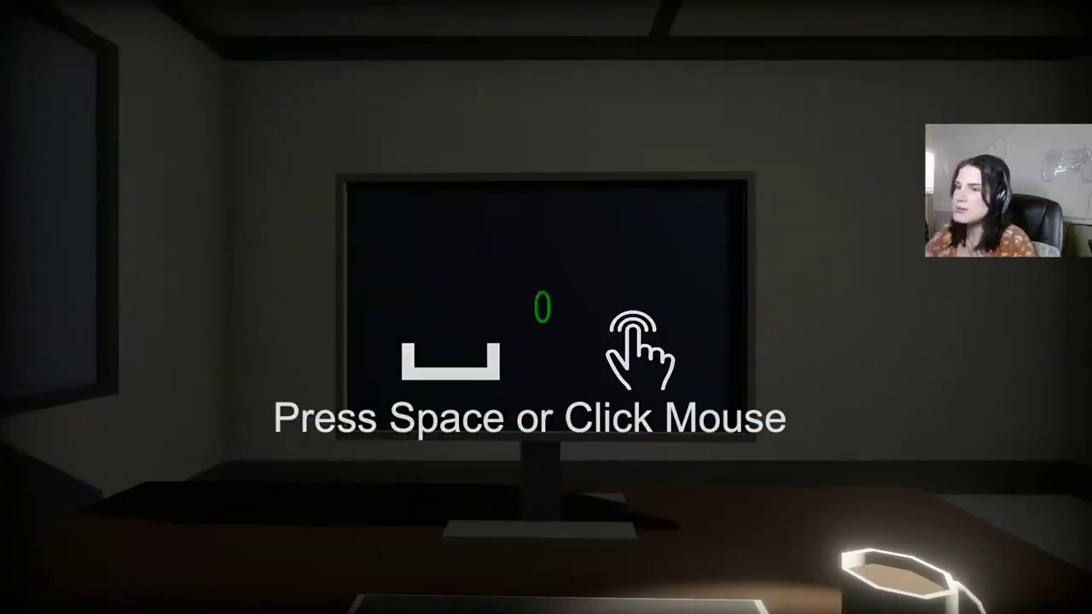
key(space)
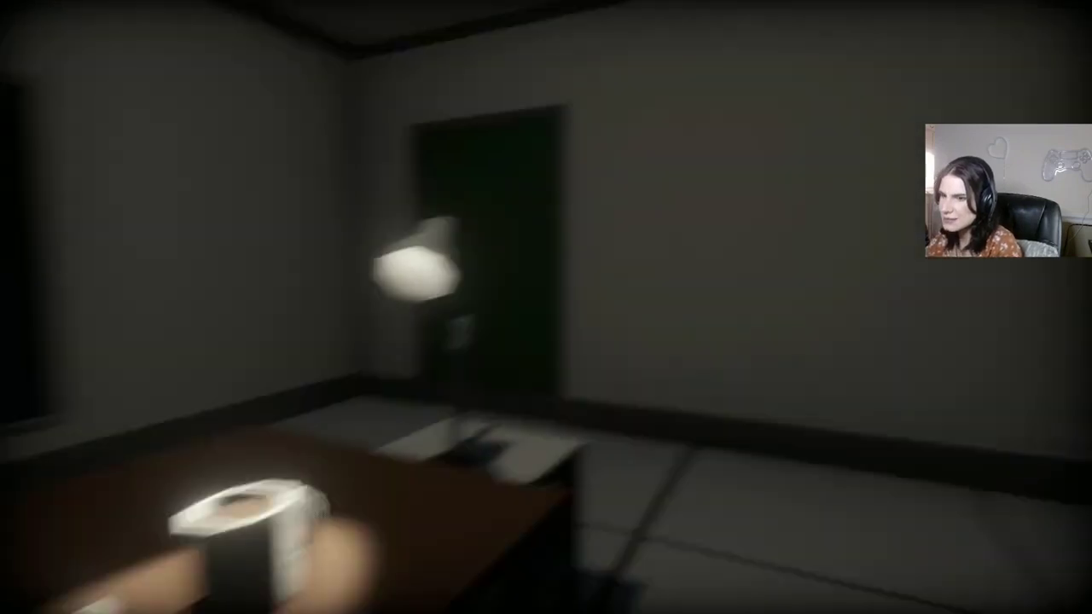
key(space)
key(space)
key(space)
key(space)
key(space)
key(space)
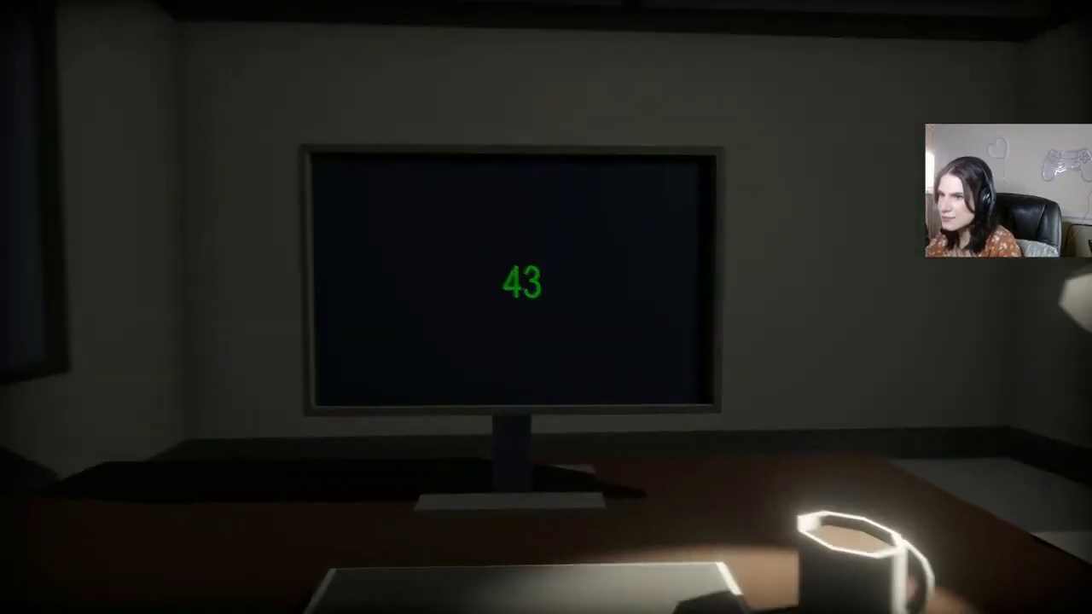
key(space)
key(space)
key(space)
key(space)
key(space)
key(space)
key(space)
key(space)
key(space)
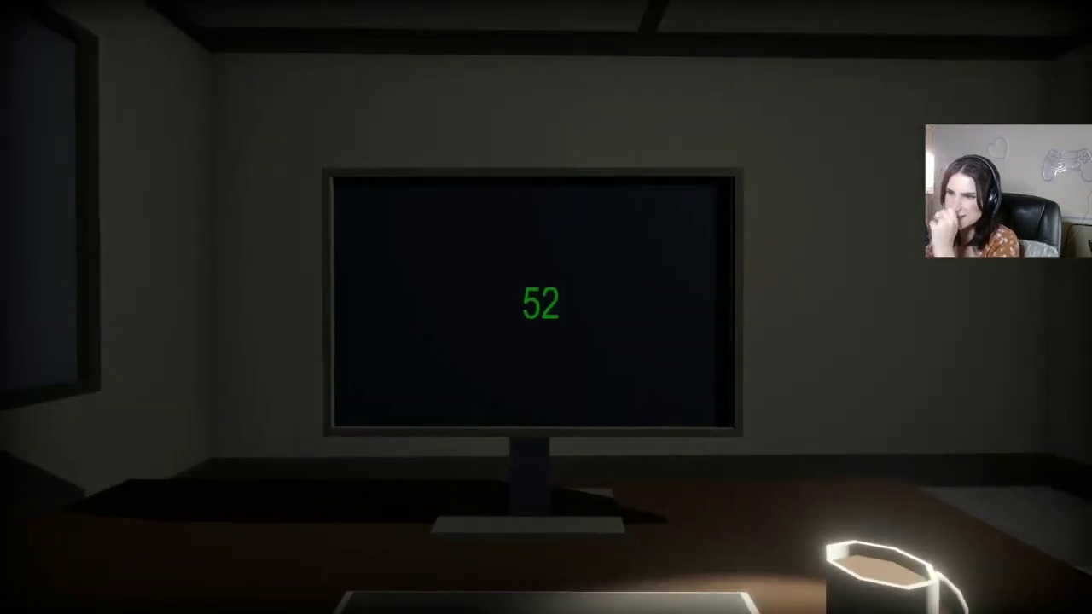
key(space)
key(space)
key(space)
key(space)
key(space)
key(space)
key(space)
key(space)
key(space)
key(space)
key(space)
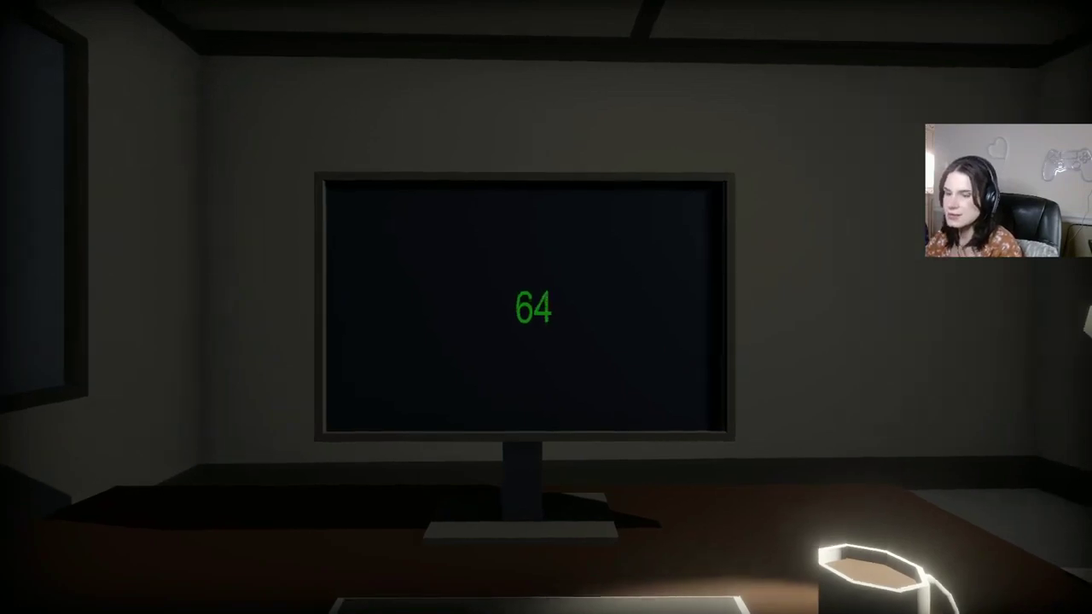
key(space)
key(space)
key(space)
key(space)
key(space)
key(space)
key(space)
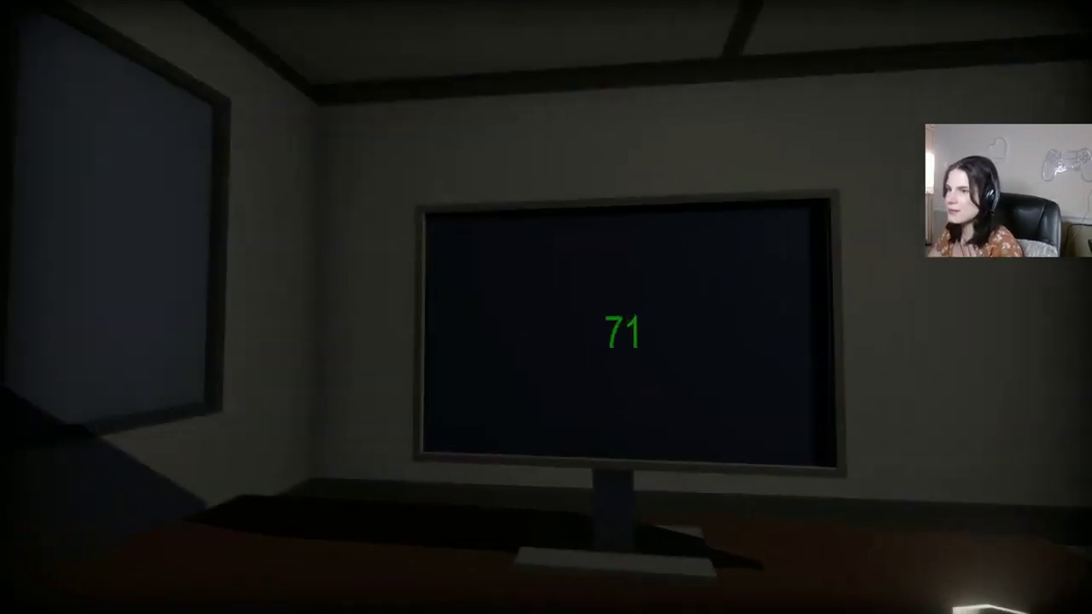
key(space)
key(space)
key(space)
key(space)
key(space)
key(space)
key(space)
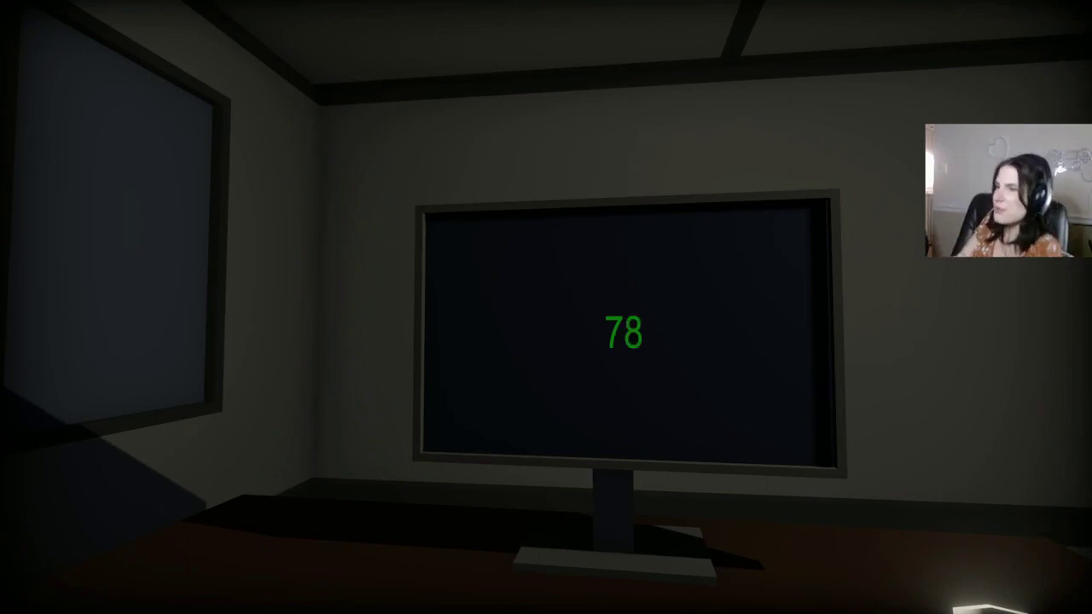
key(space)
key(space)
key(space)
key(space)
key(space)
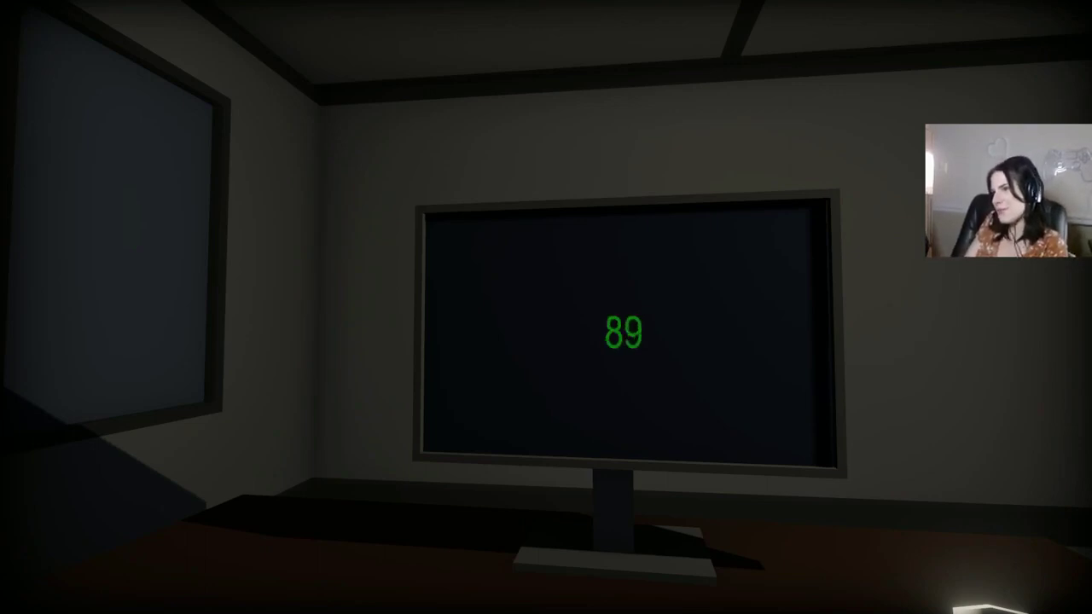
key(space)
key(space)
key(space)
key(space)
key(space)
key(space)
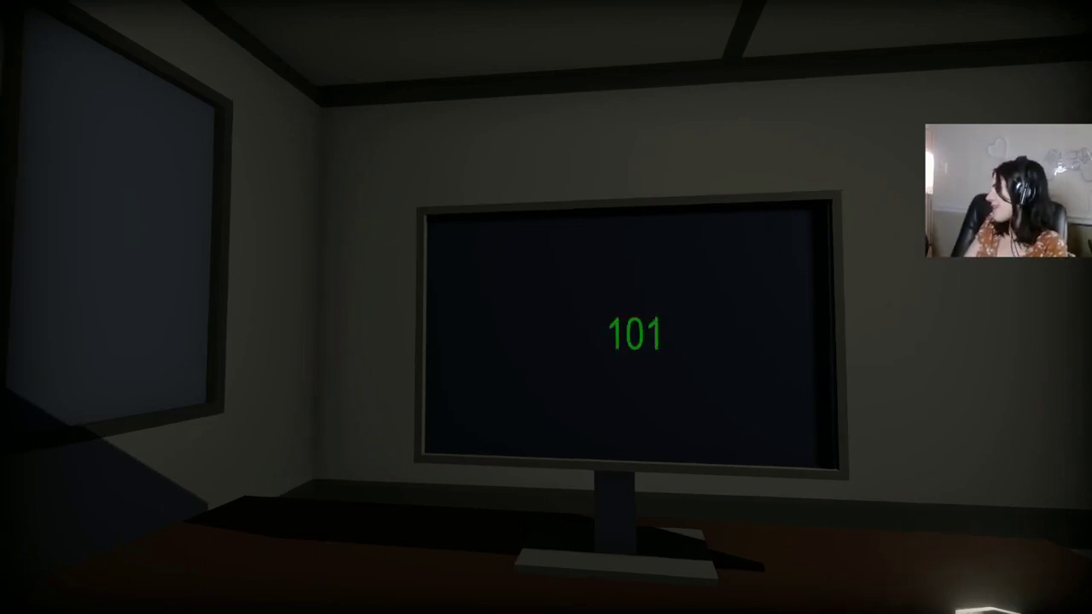
key(space)
key(space)
key(space)
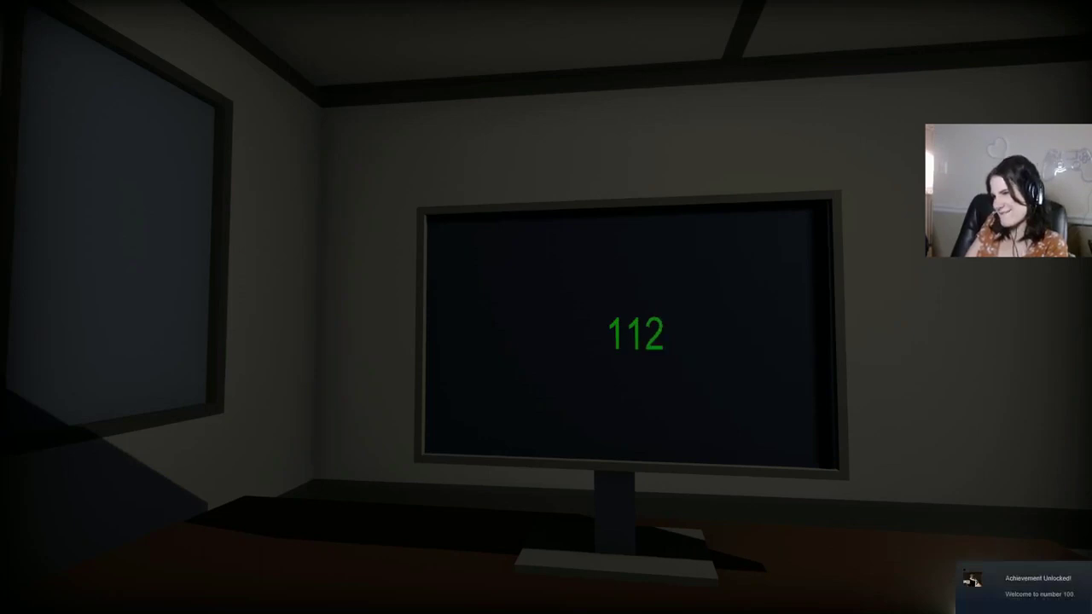
key(space)
key(space)
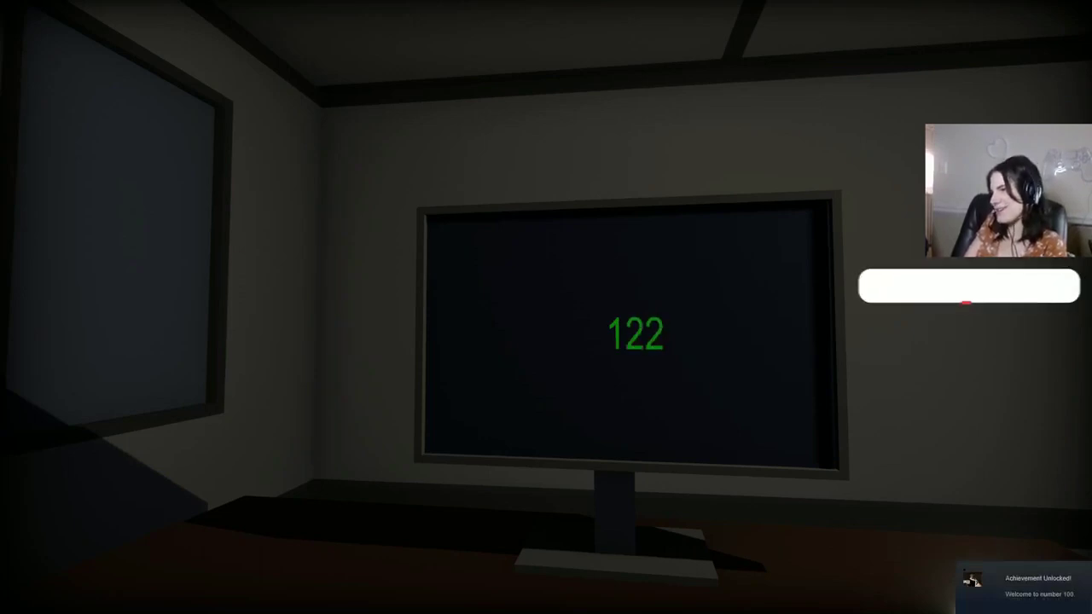
key(space)
key(space)
key(space)
key(space)
key(space)
key(space)
key(space)
key(space)
key(space)
key(space)
key(space)
key(space)
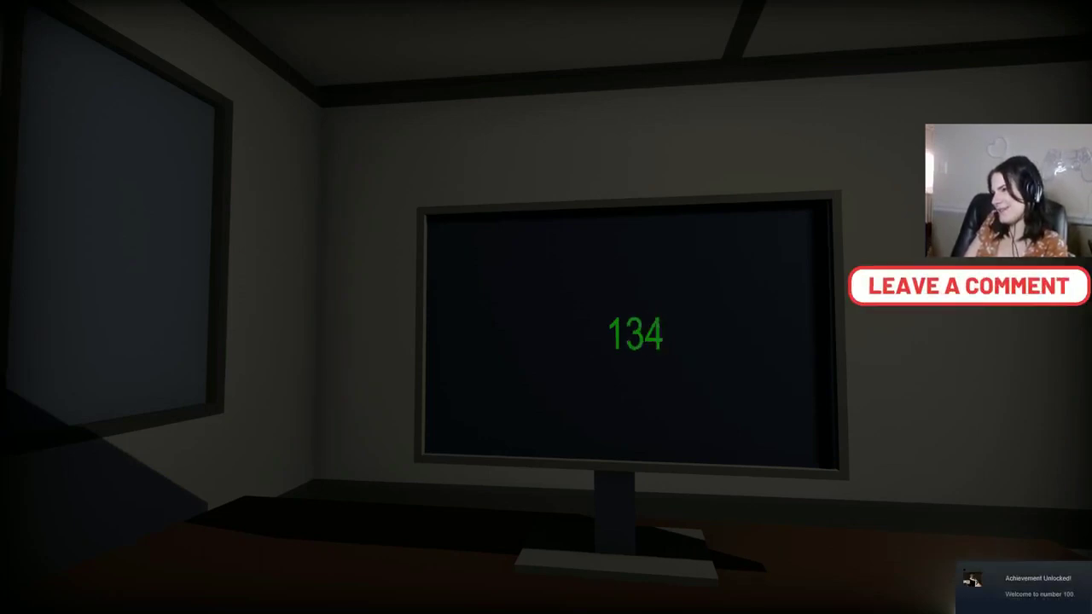
key(space)
key(space)
key(space)
key(space)
key(space)
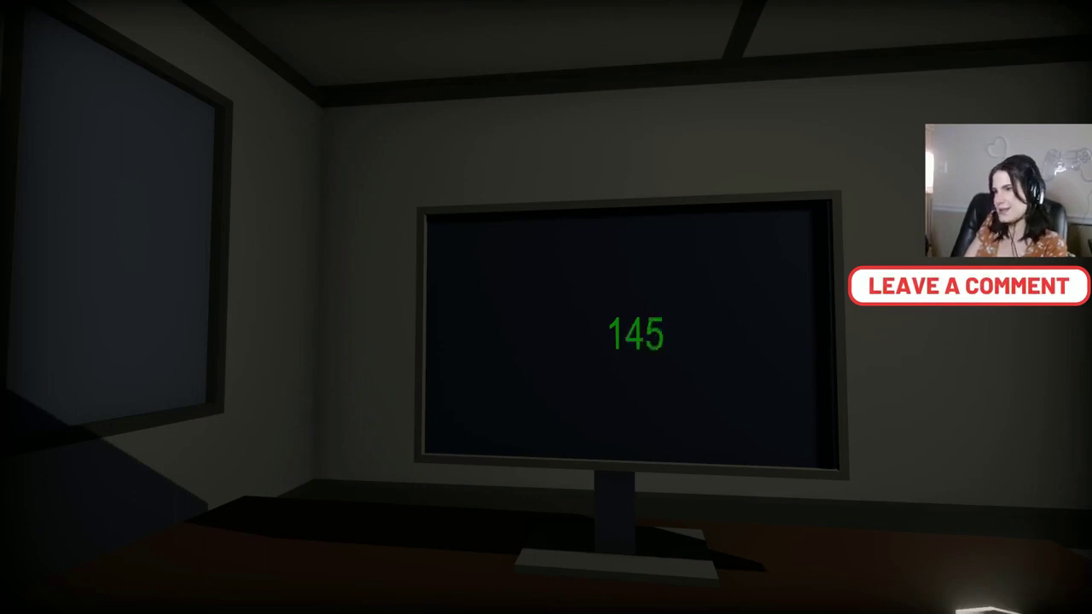
key(space)
key(space)
key(space)
key(space)
key(space)
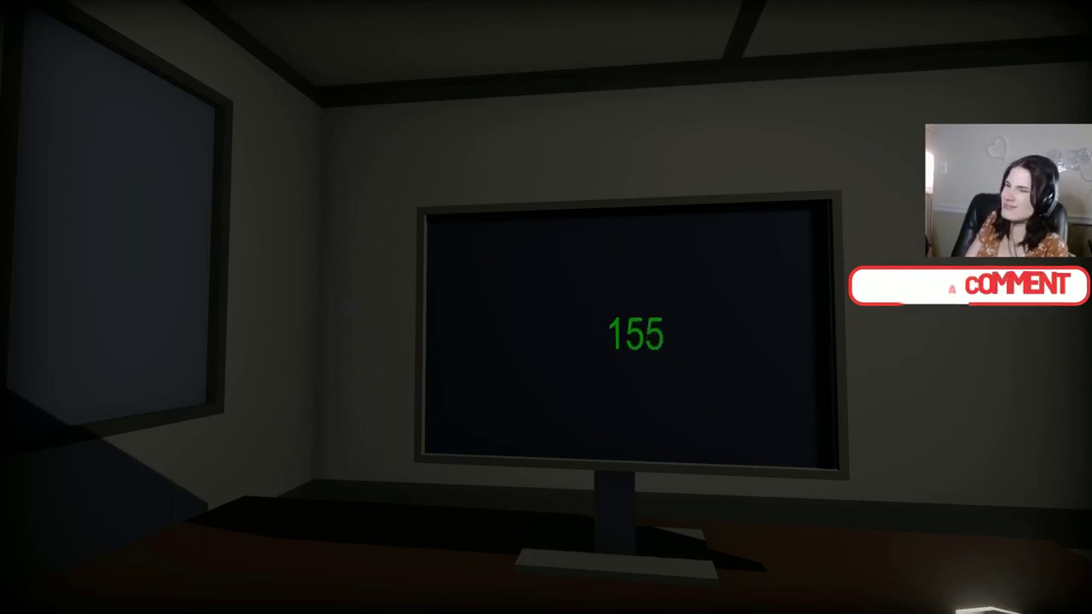
key(space)
key(space)
key(space)
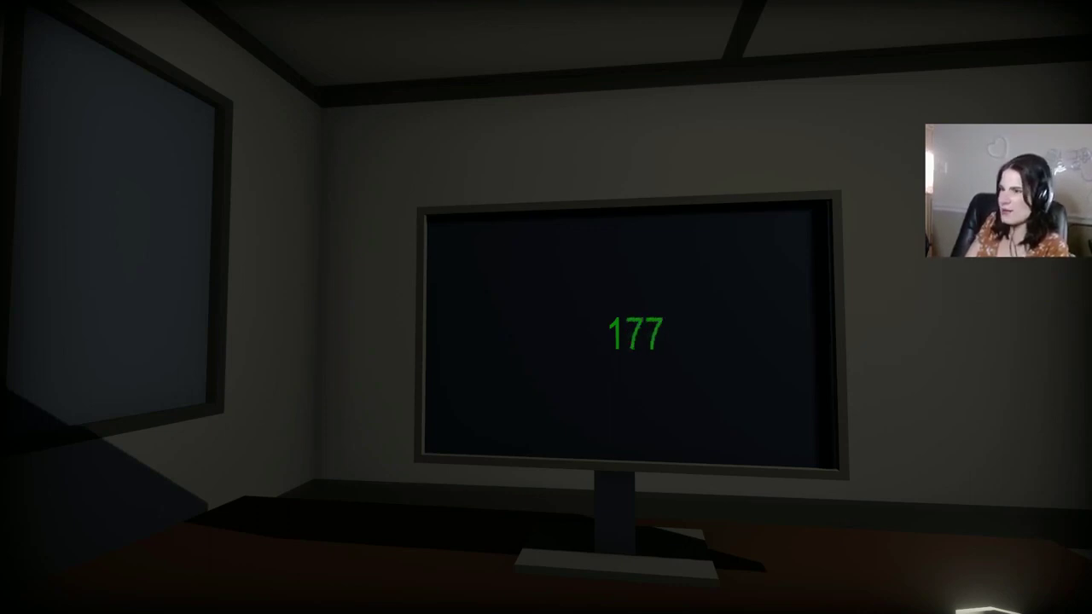
key(space)
key(space)
key(space)
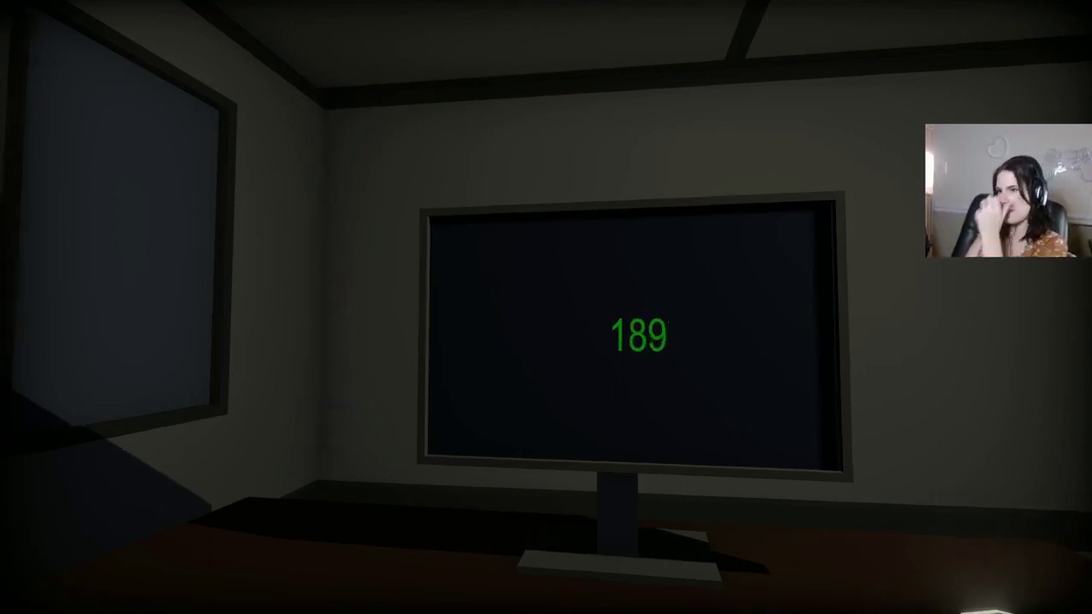